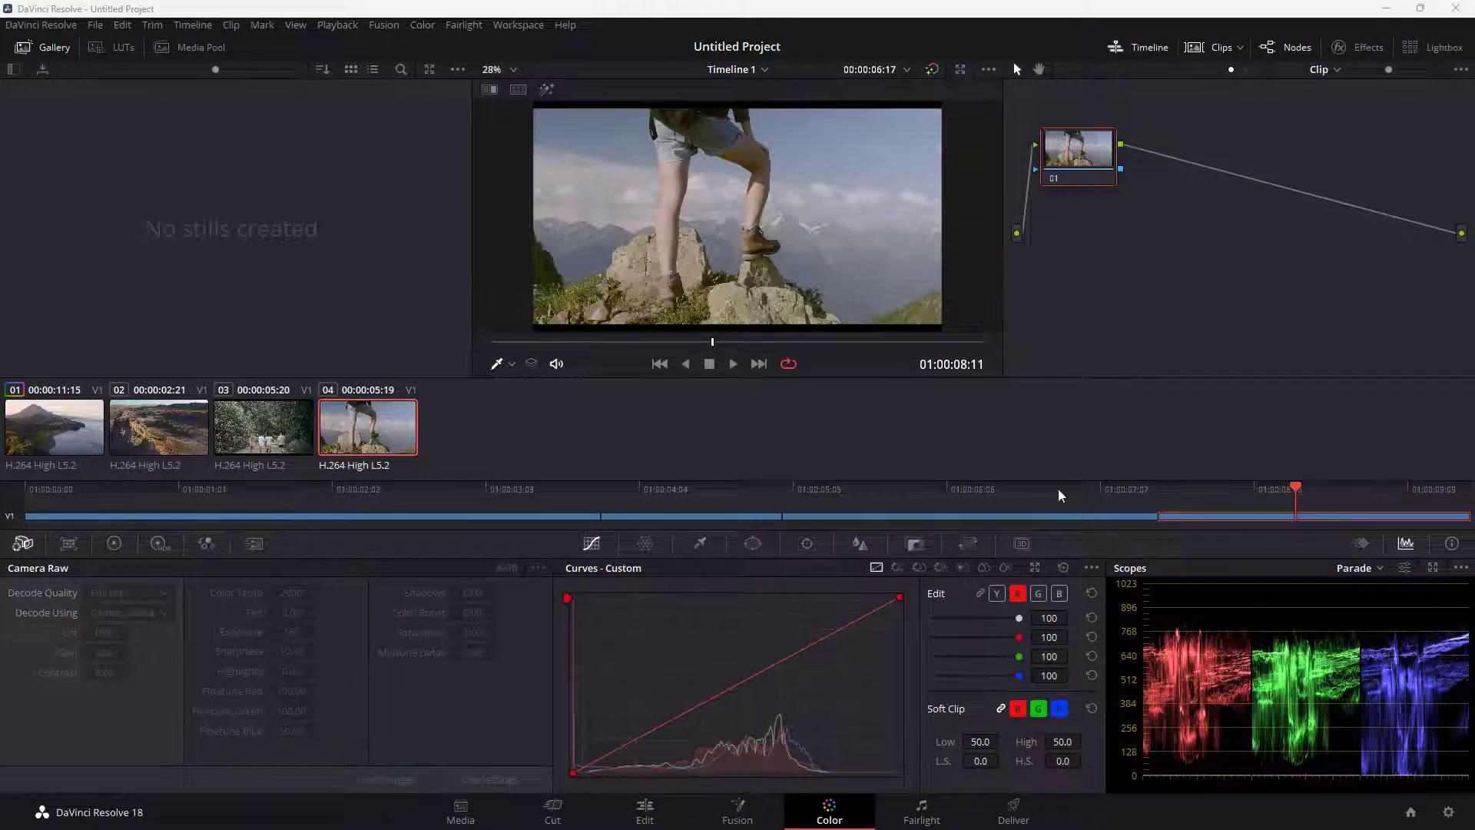
Step: Park the playhead on the hiker clip at 01:00:08:03 in the mini timeline
drag(1058, 489, 1189, 488)
click(1227, 515)
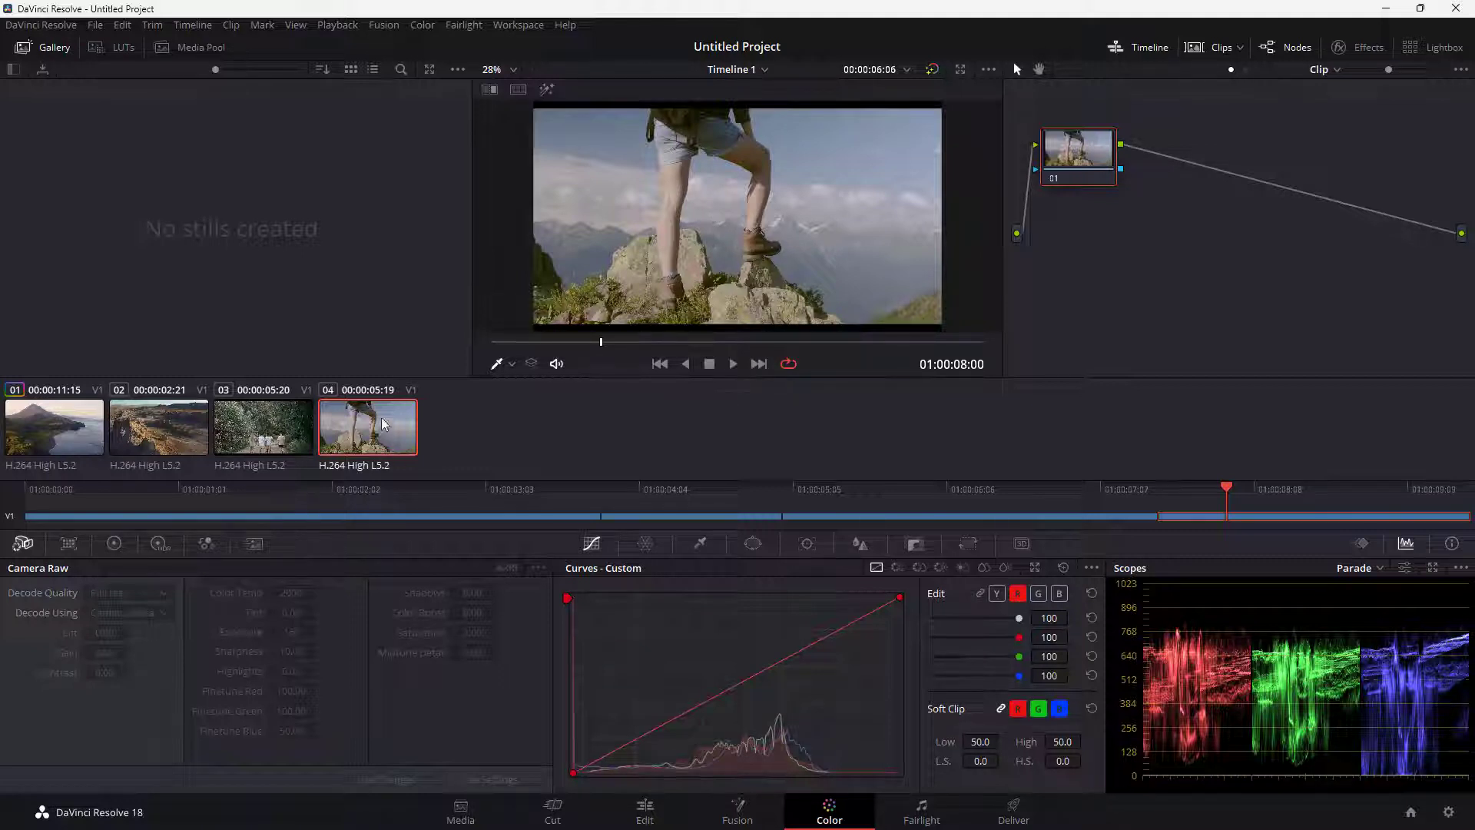
drag(1201, 492, 1248, 501)
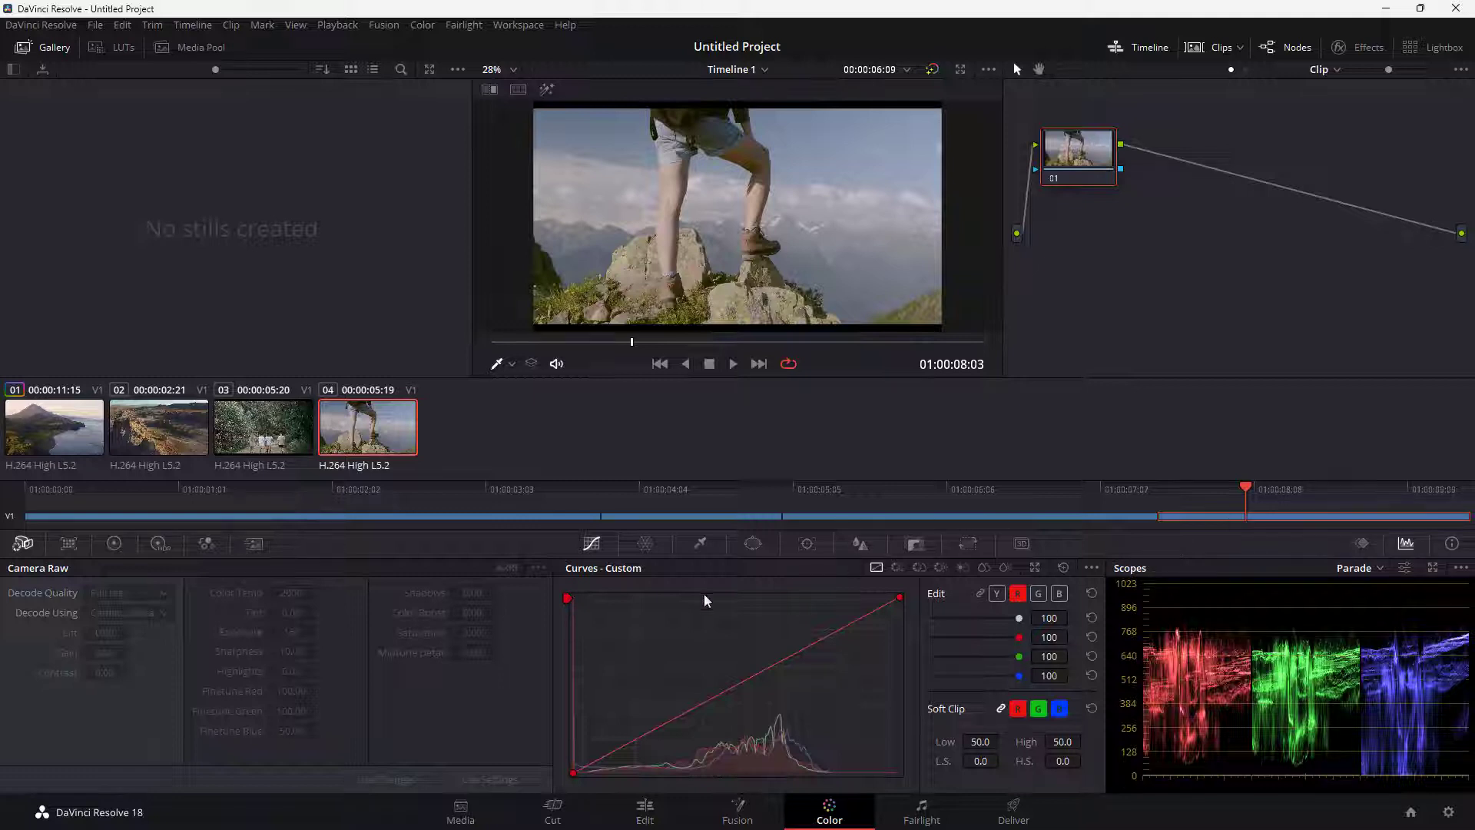
Step: Cycle through the Primaries, RGB Mixer and Motion Effects palettes, ending on the HDR wheels
click(114, 544)
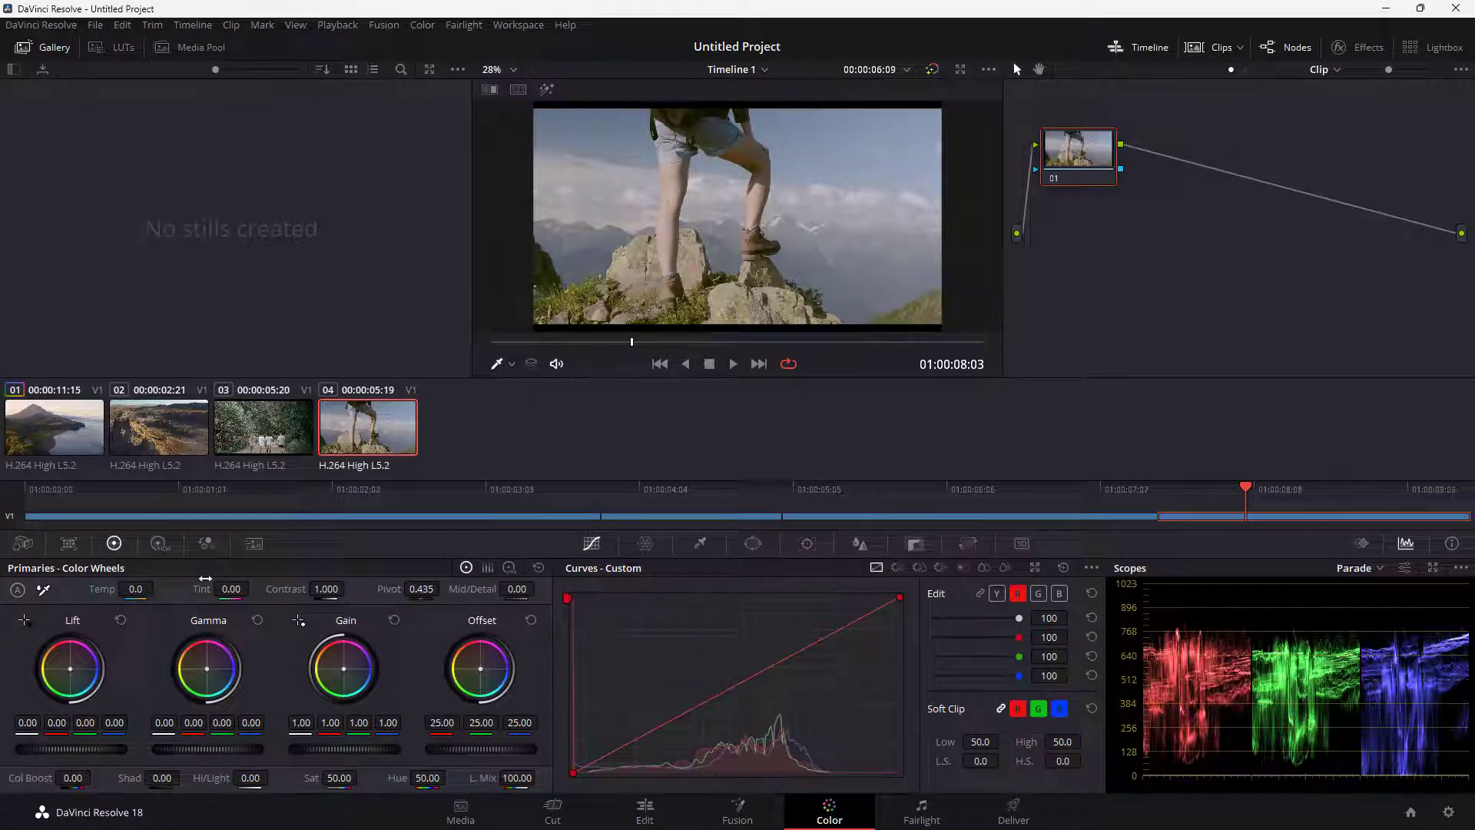
click(157, 547)
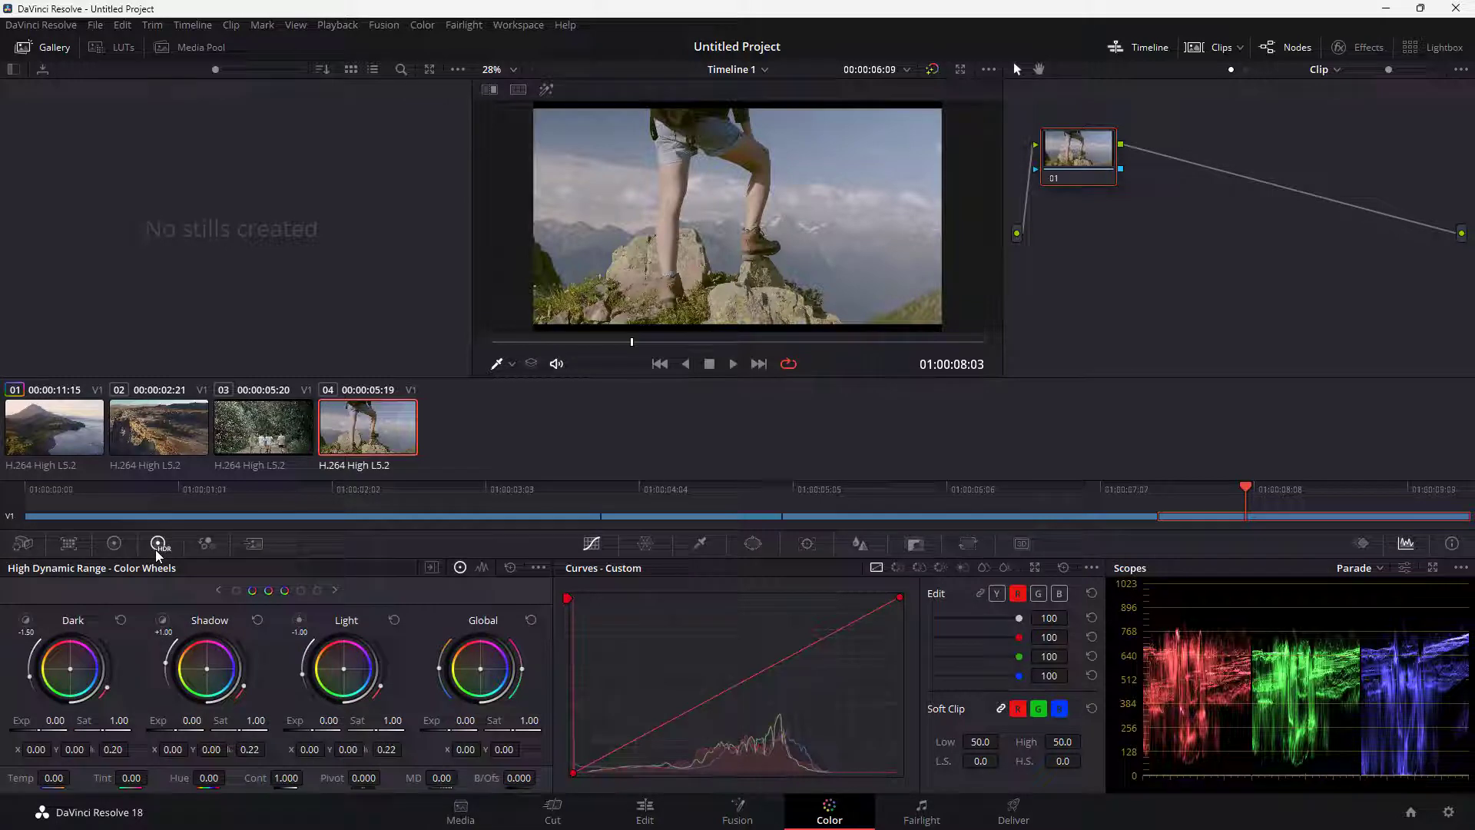
click(204, 552)
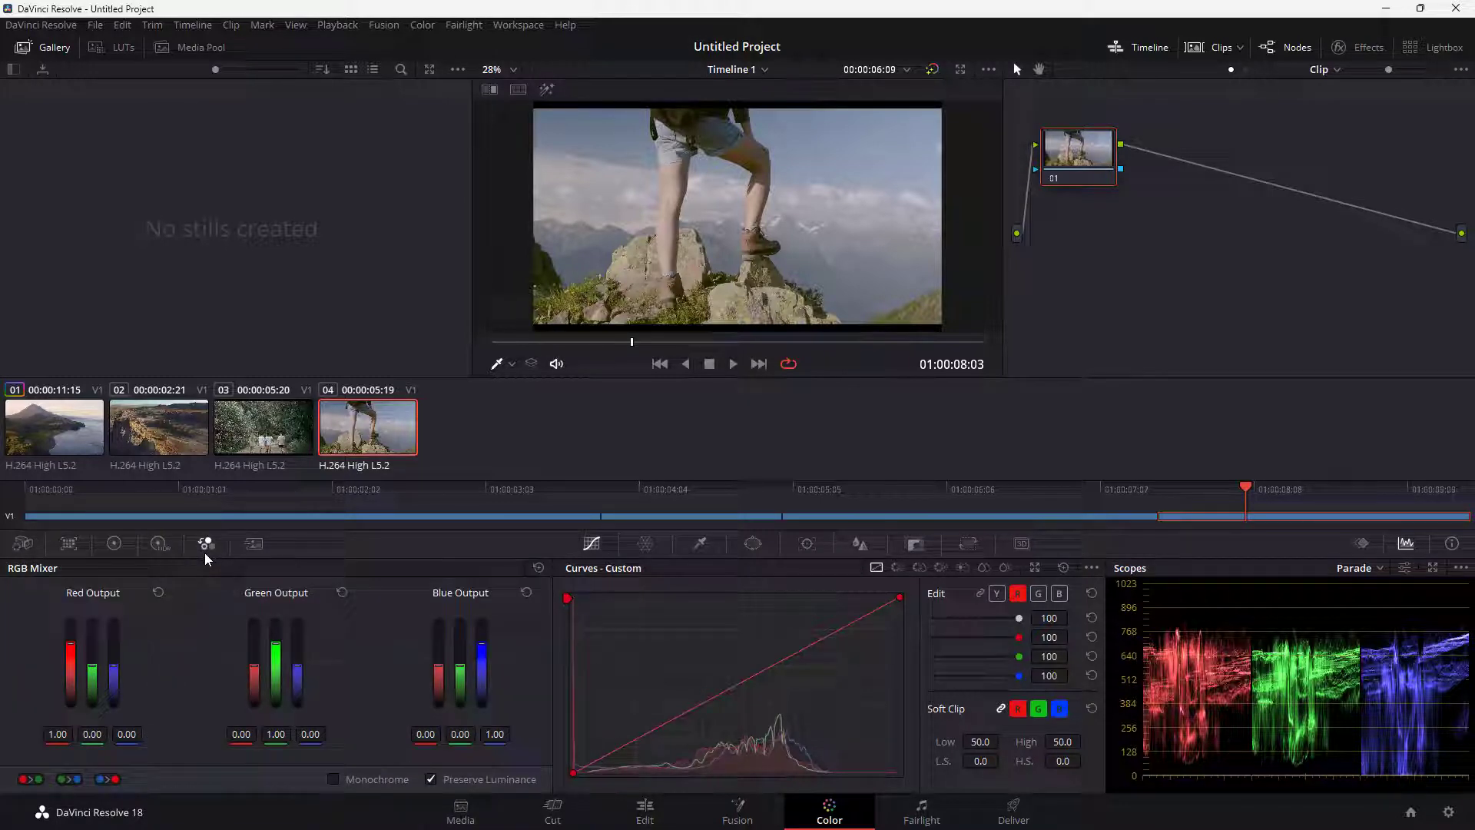
click(252, 546)
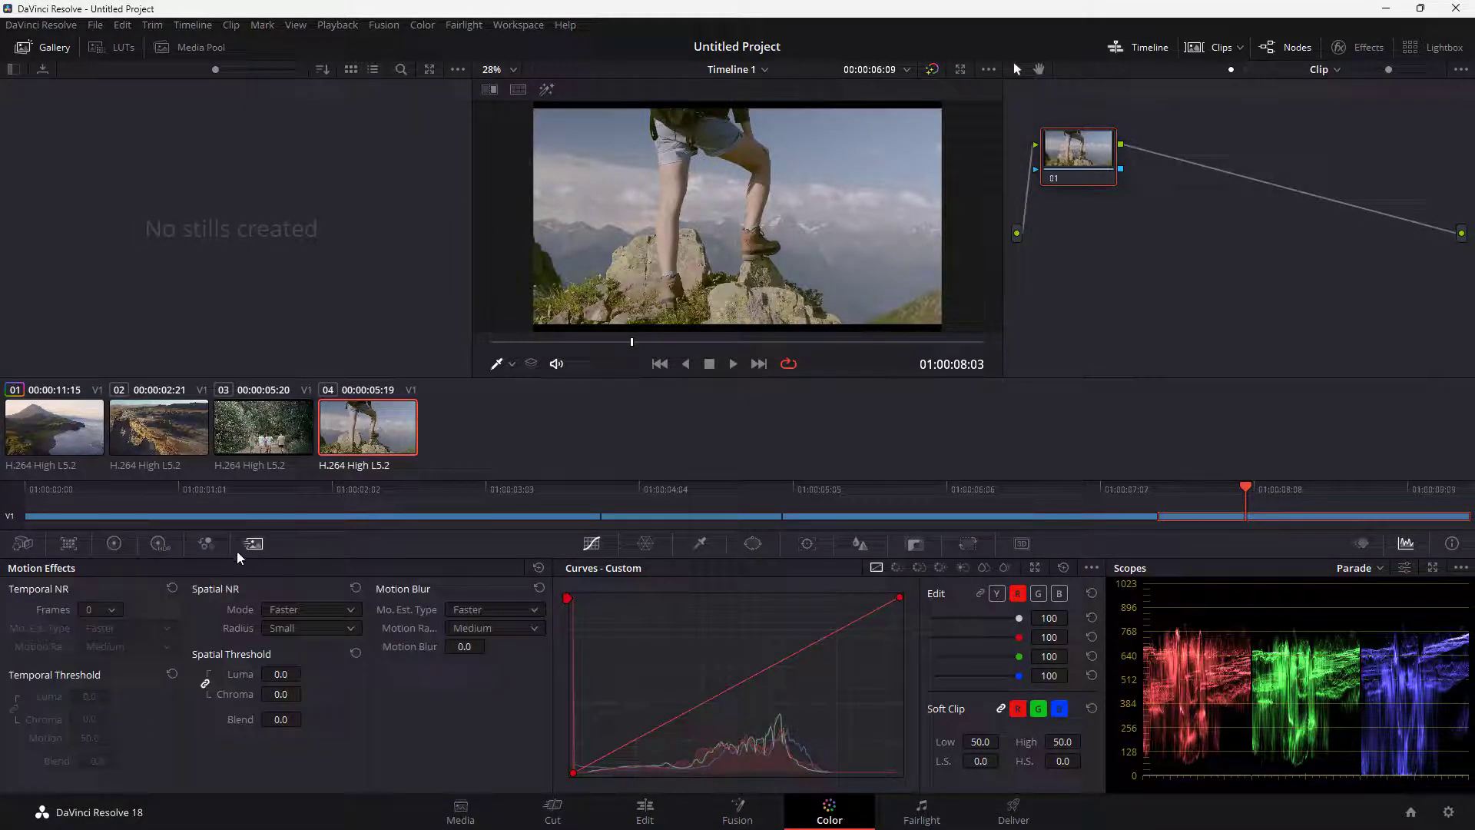
click(159, 546)
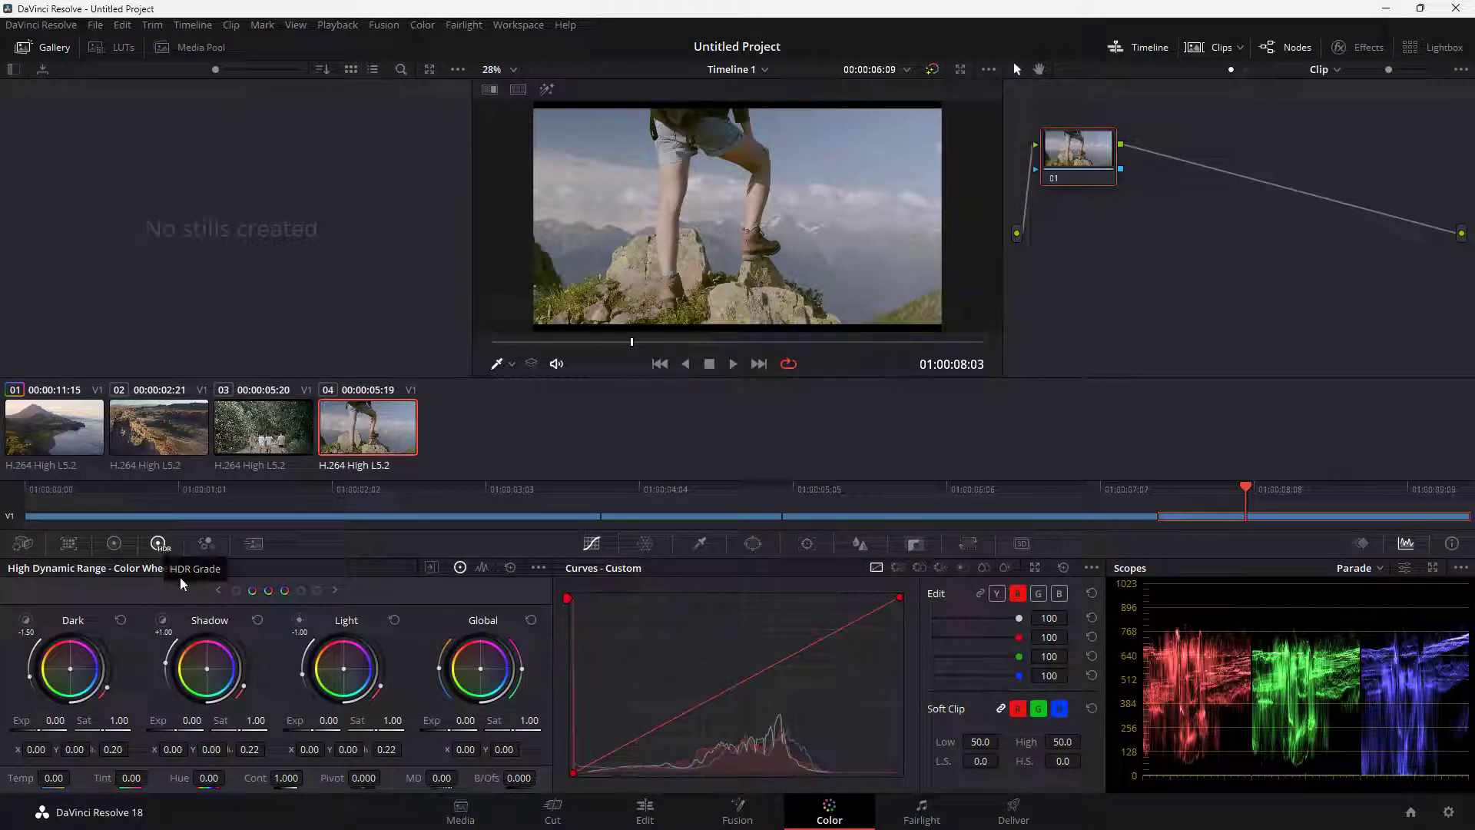
click(114, 543)
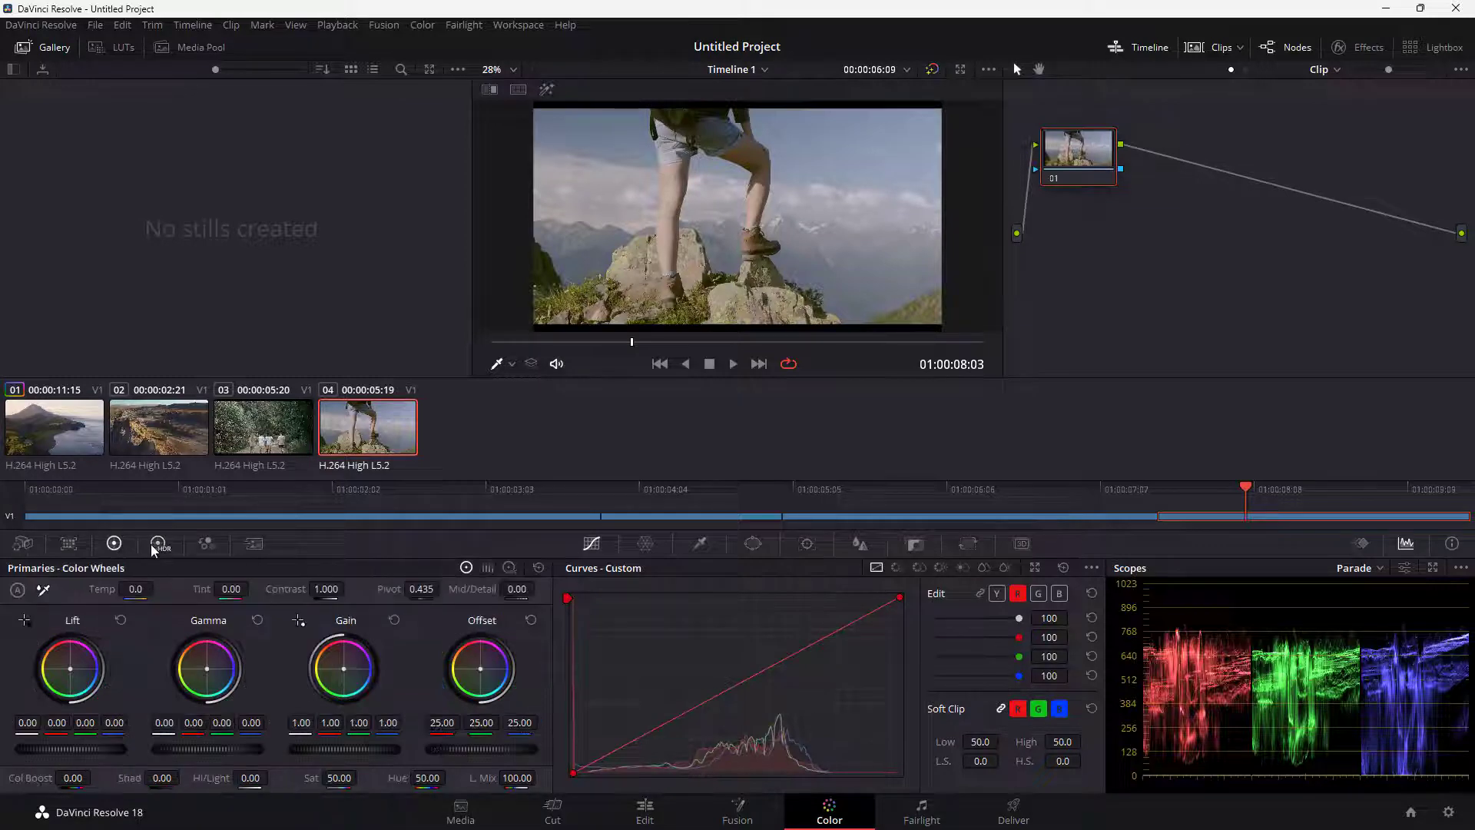
click(158, 548)
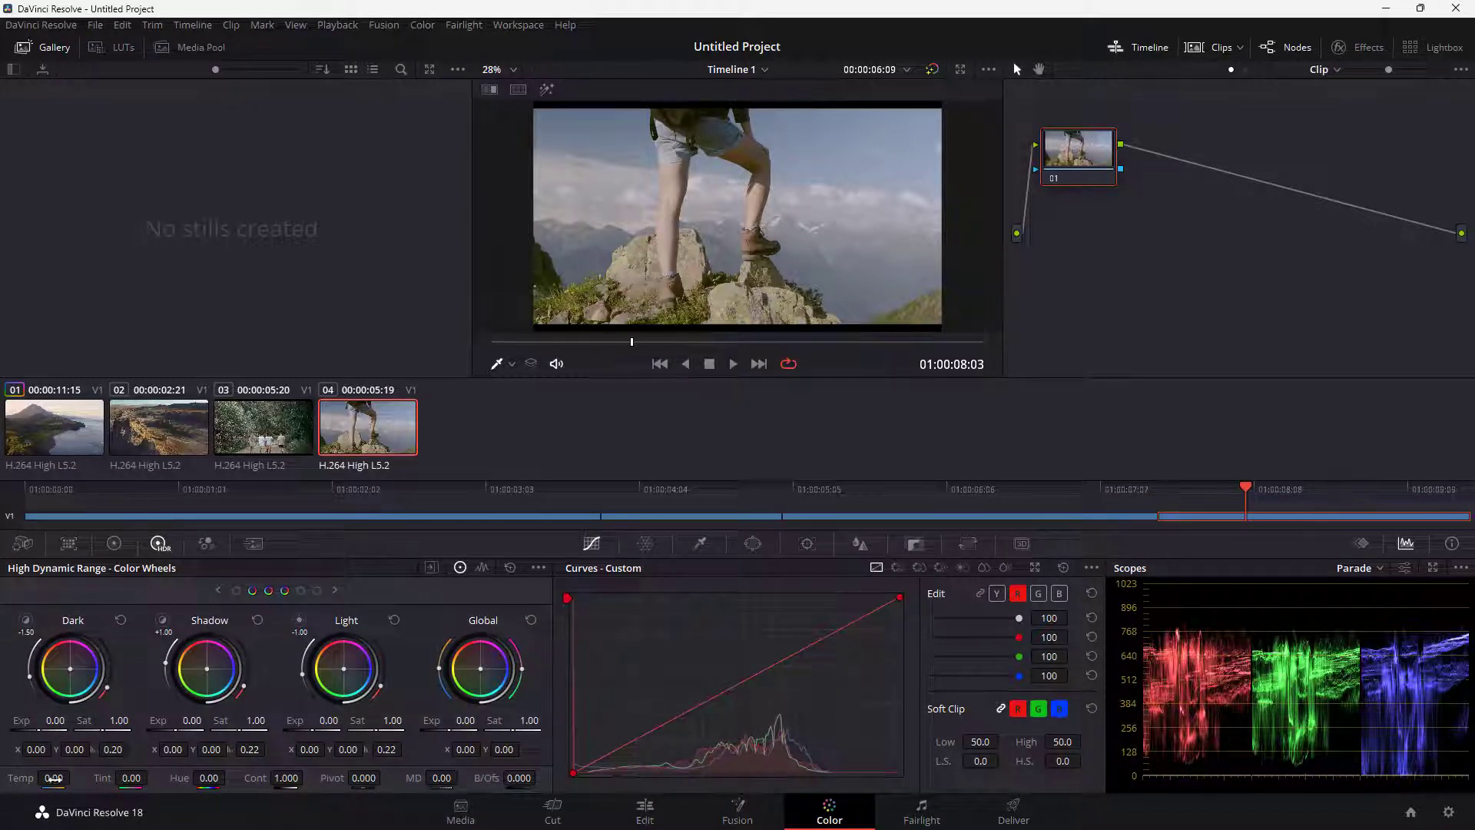
Step: Lower the HDR Temp to -4000.0 for a strong blue cast
drag(54, 779, 123, 778)
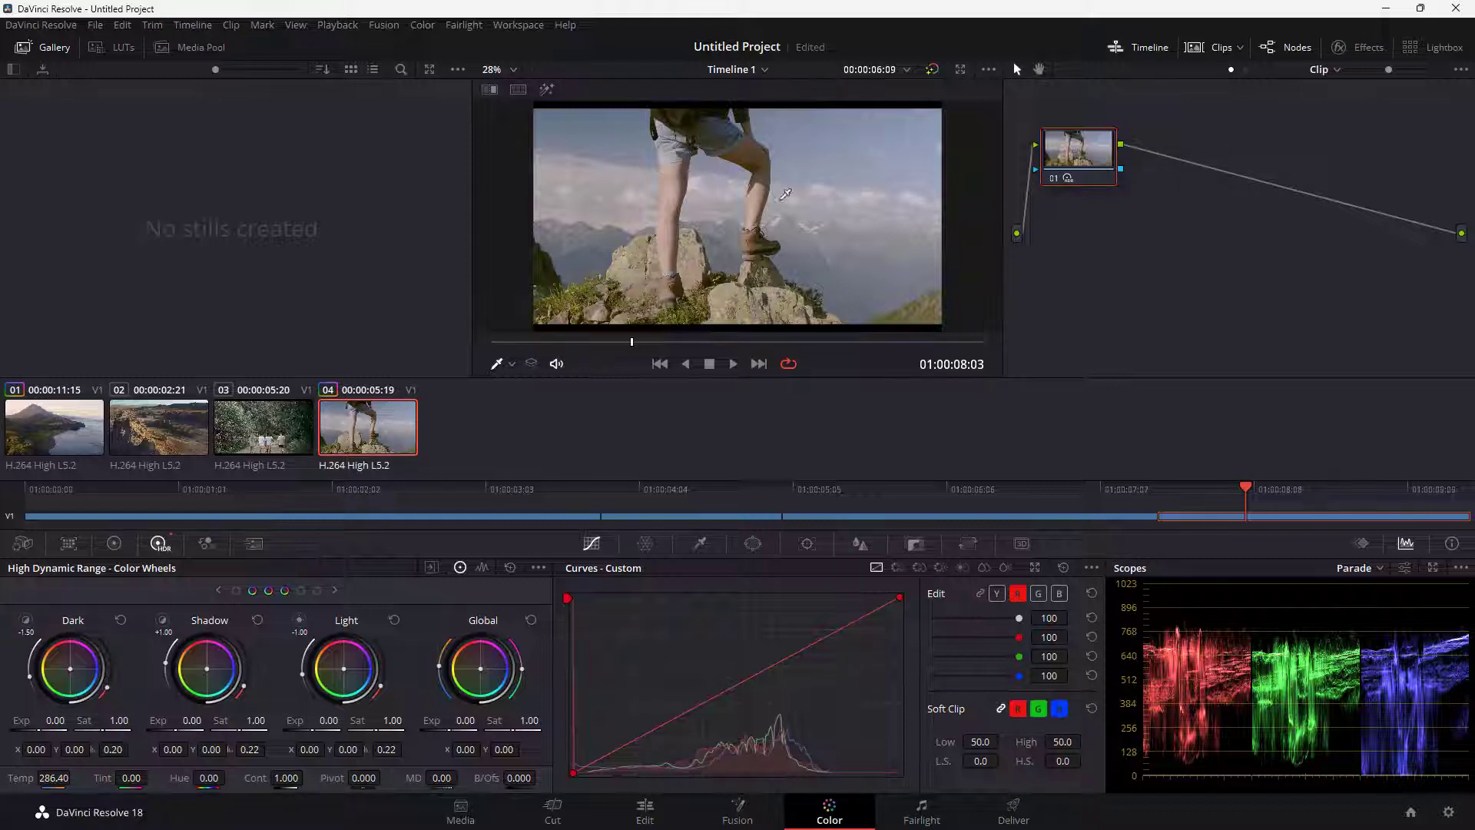
click(736, 243)
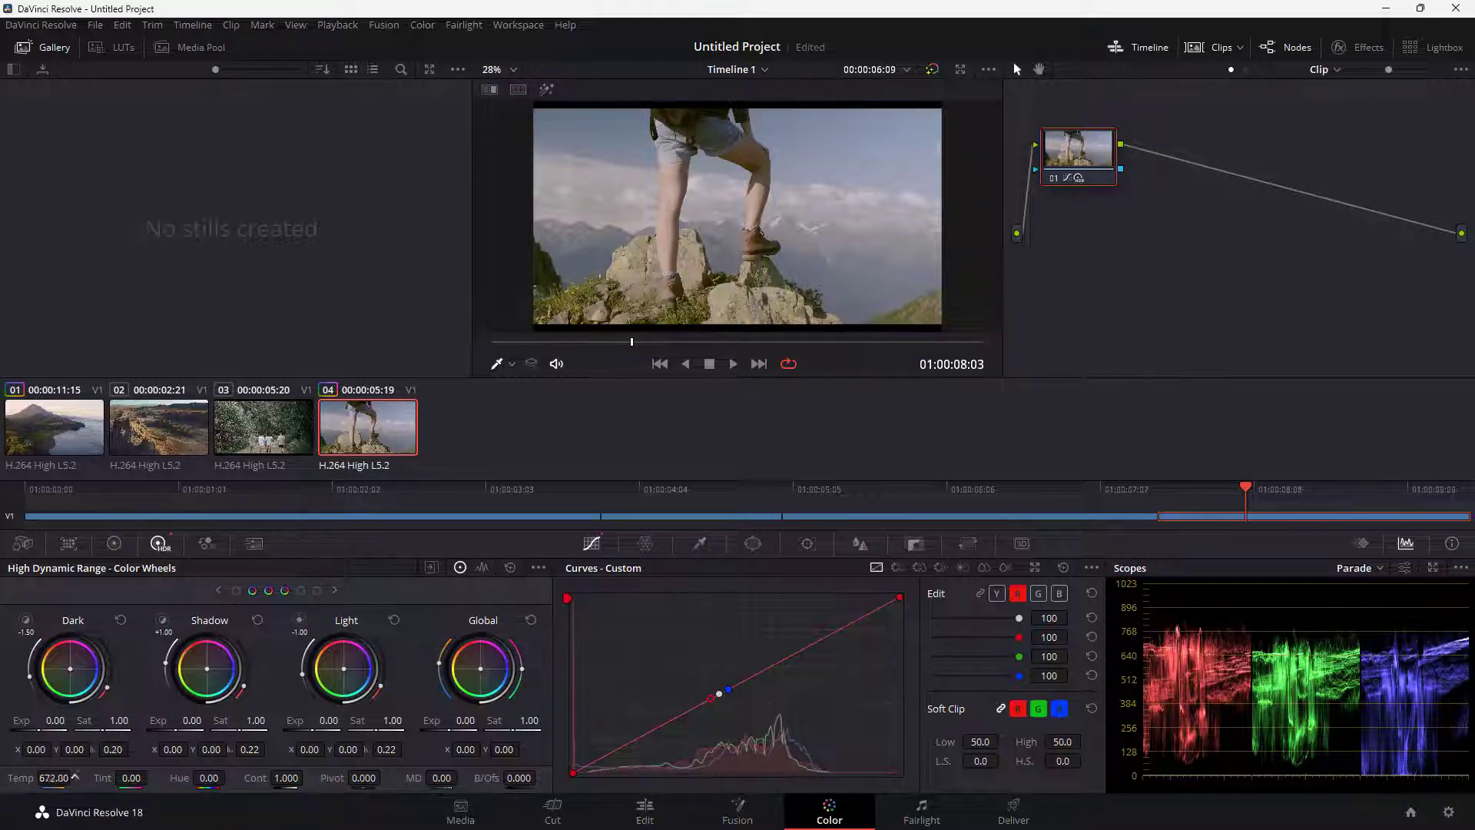
drag(54, 778, 14, 628)
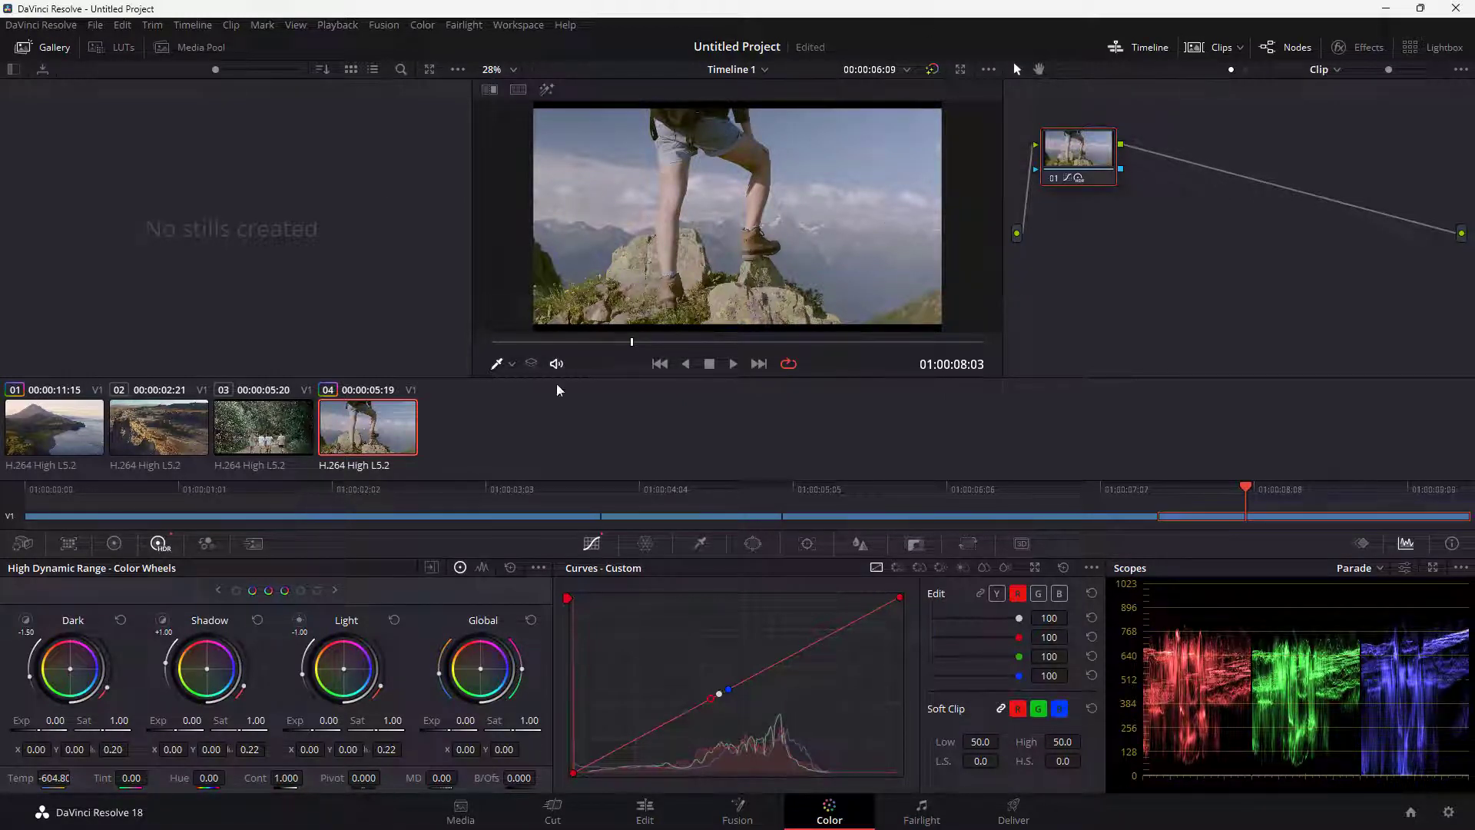
mouse_move(75, 778)
mouse_down()
mouse_move(92, 777)
mouse_move(74, 778)
mouse_up()
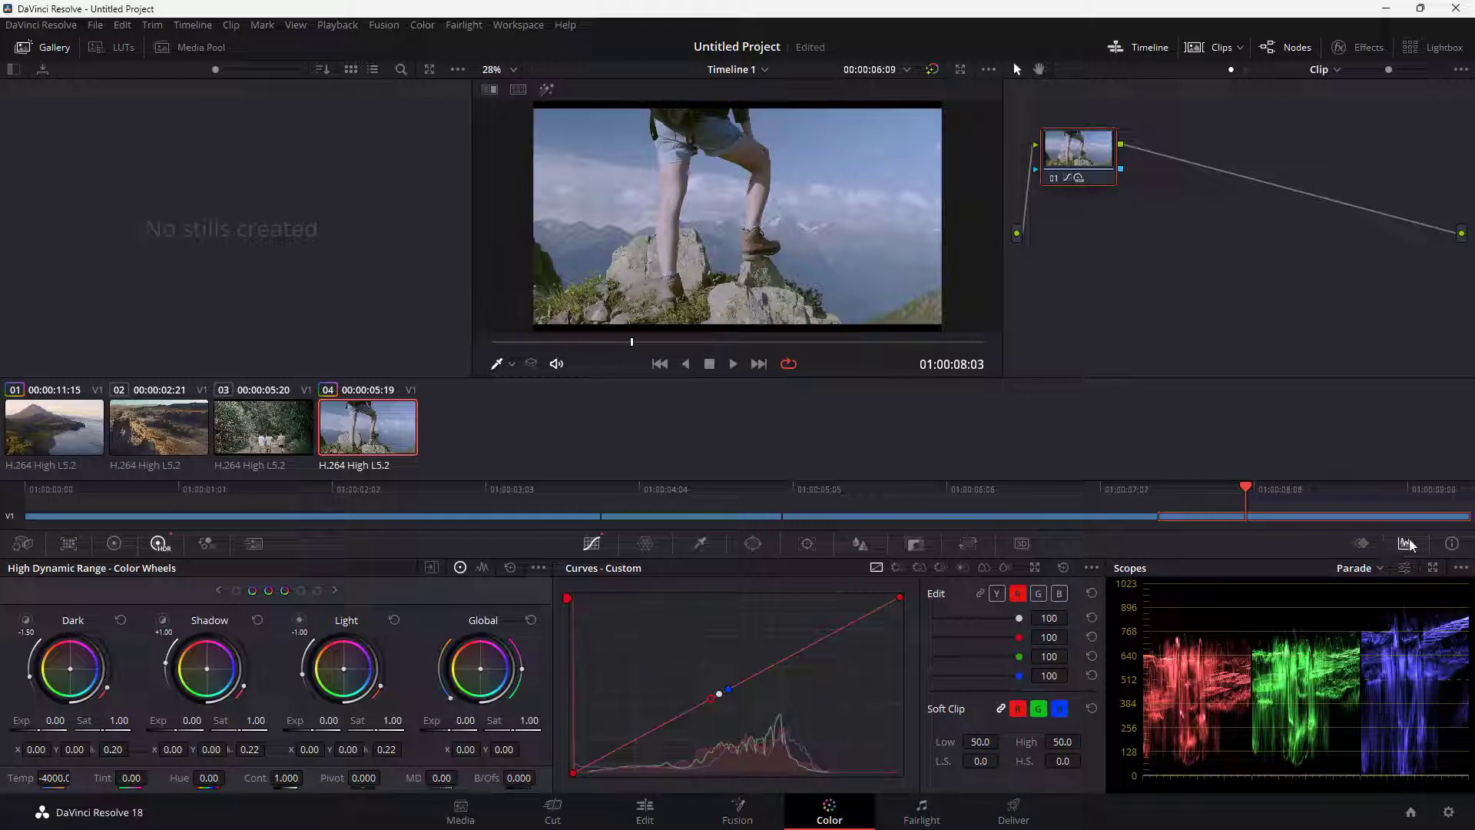
Step: Compare several Temp values, then set the HDR Temp to -1500 for a milder cool look
click(1366, 544)
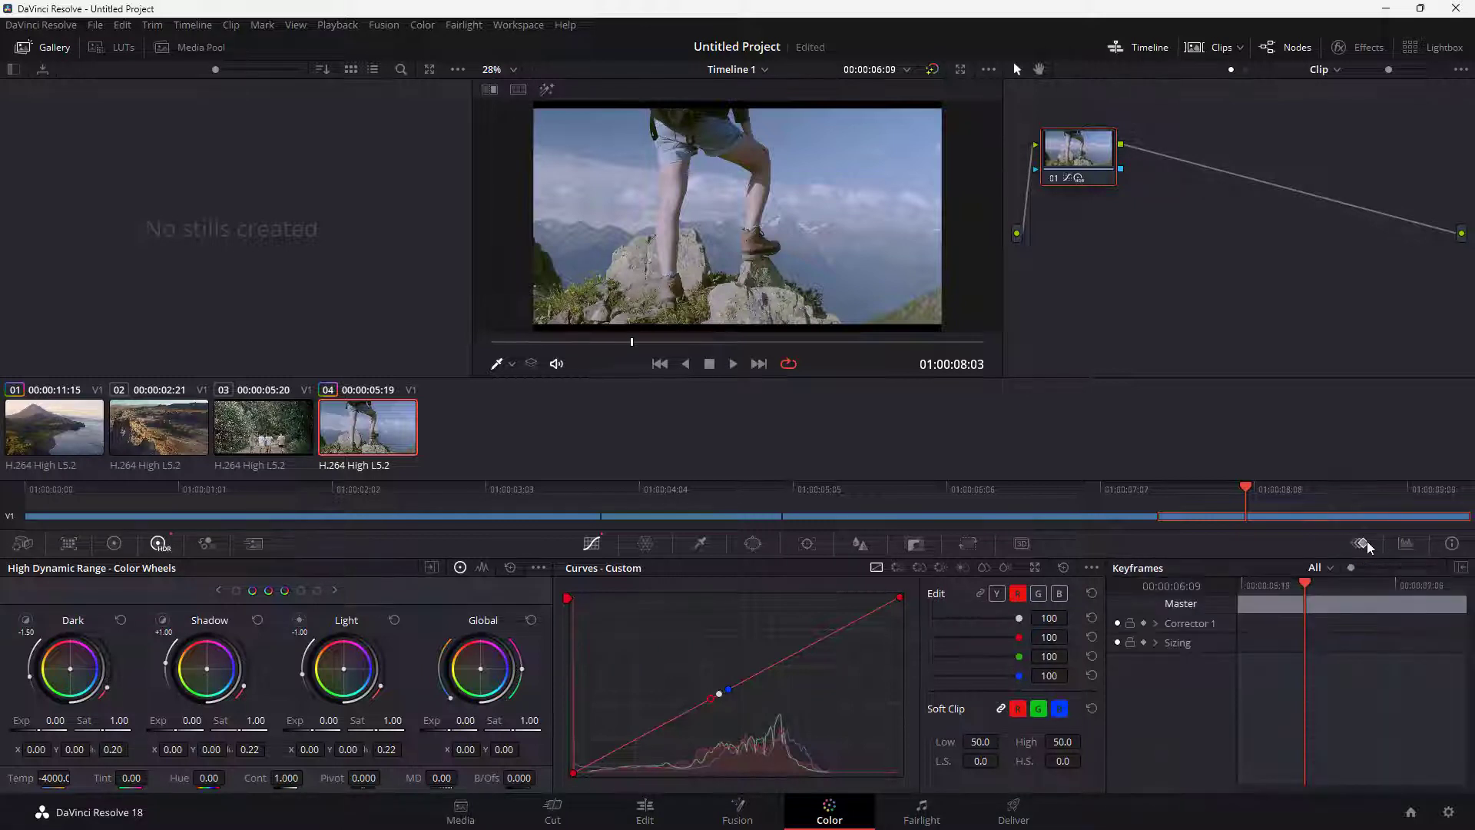
click(1407, 543)
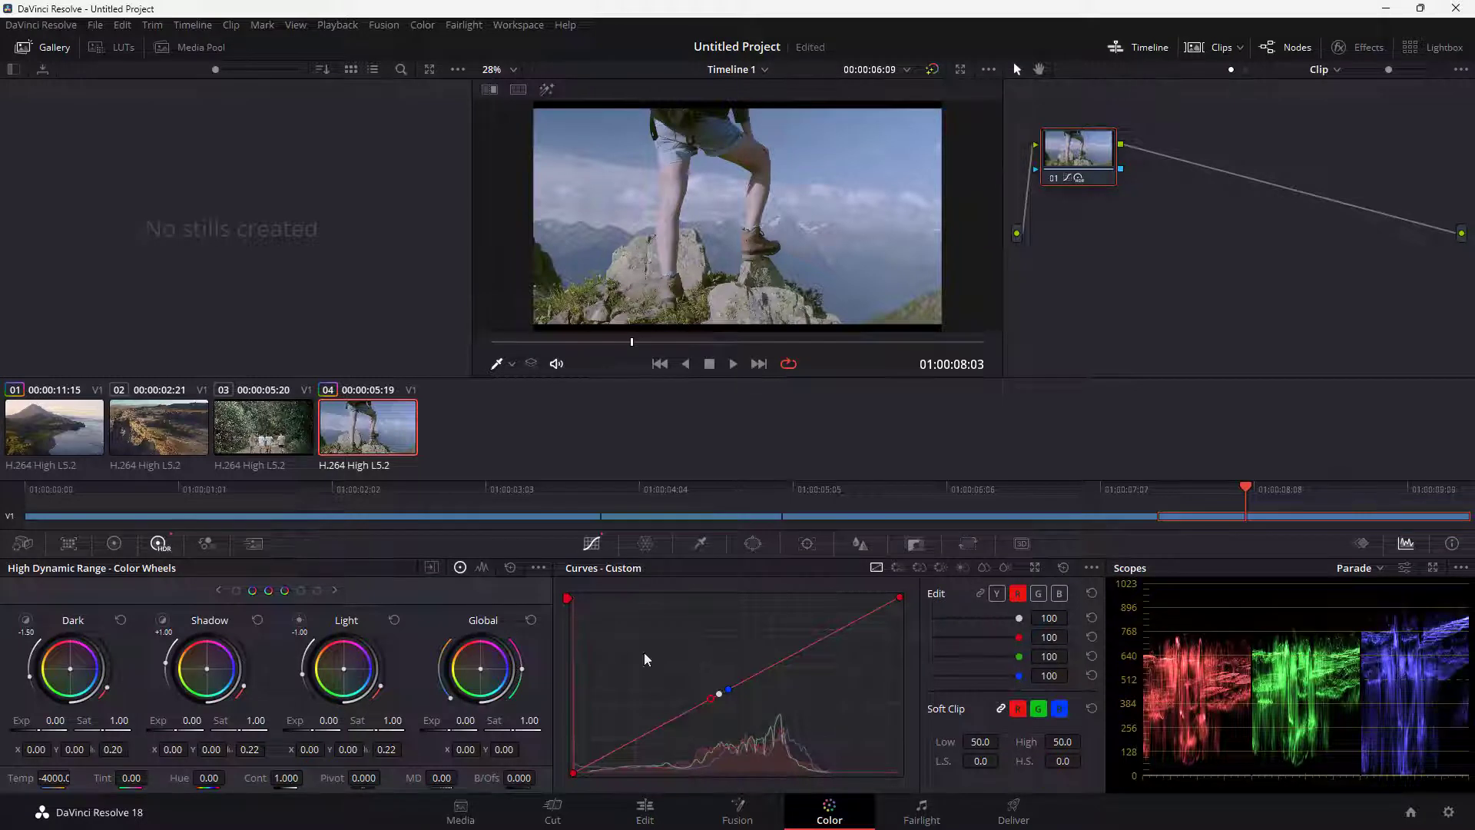
drag(74, 778, 670, 687)
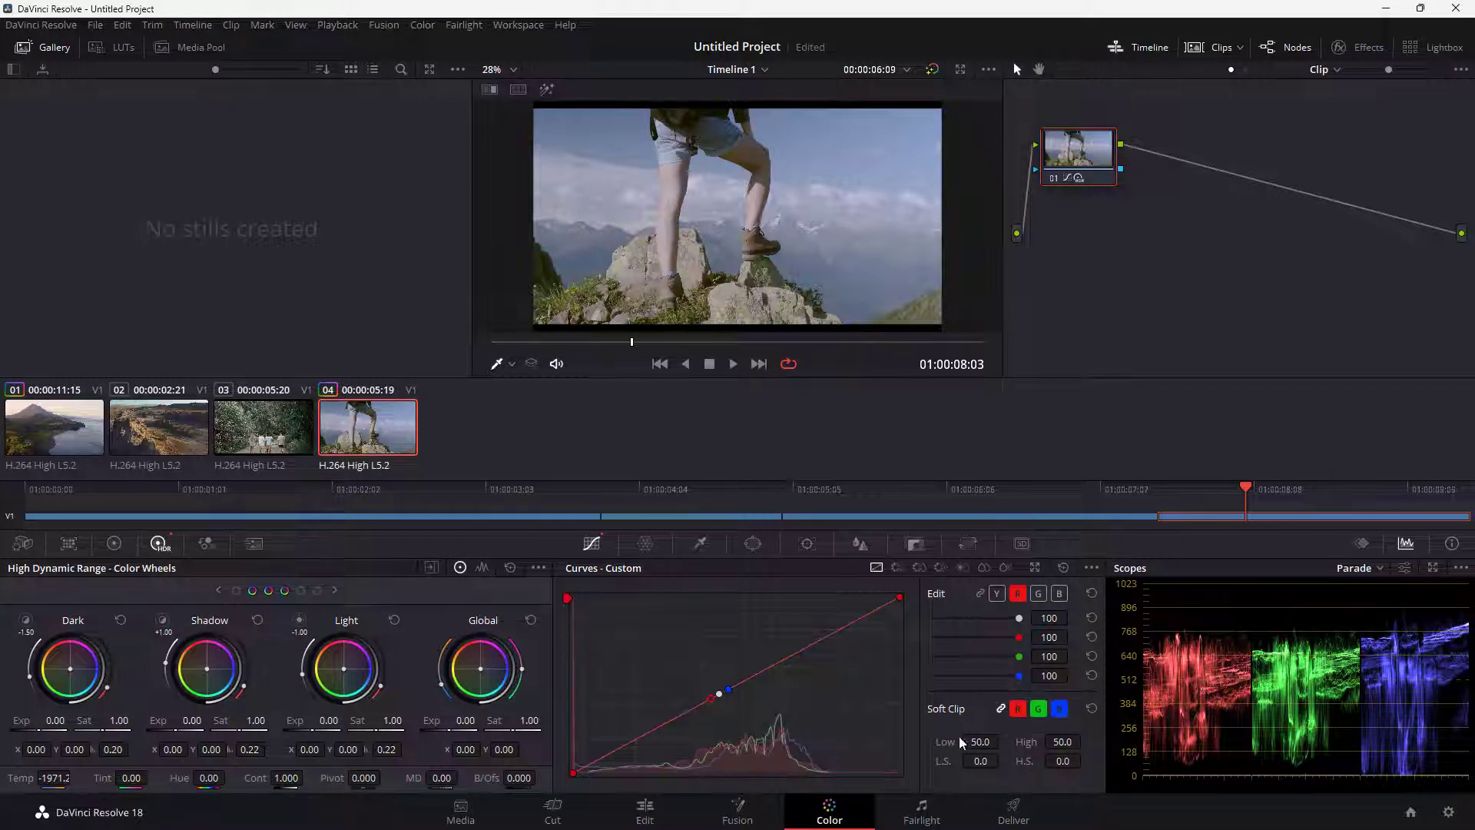
drag(72, 777, 74, 777)
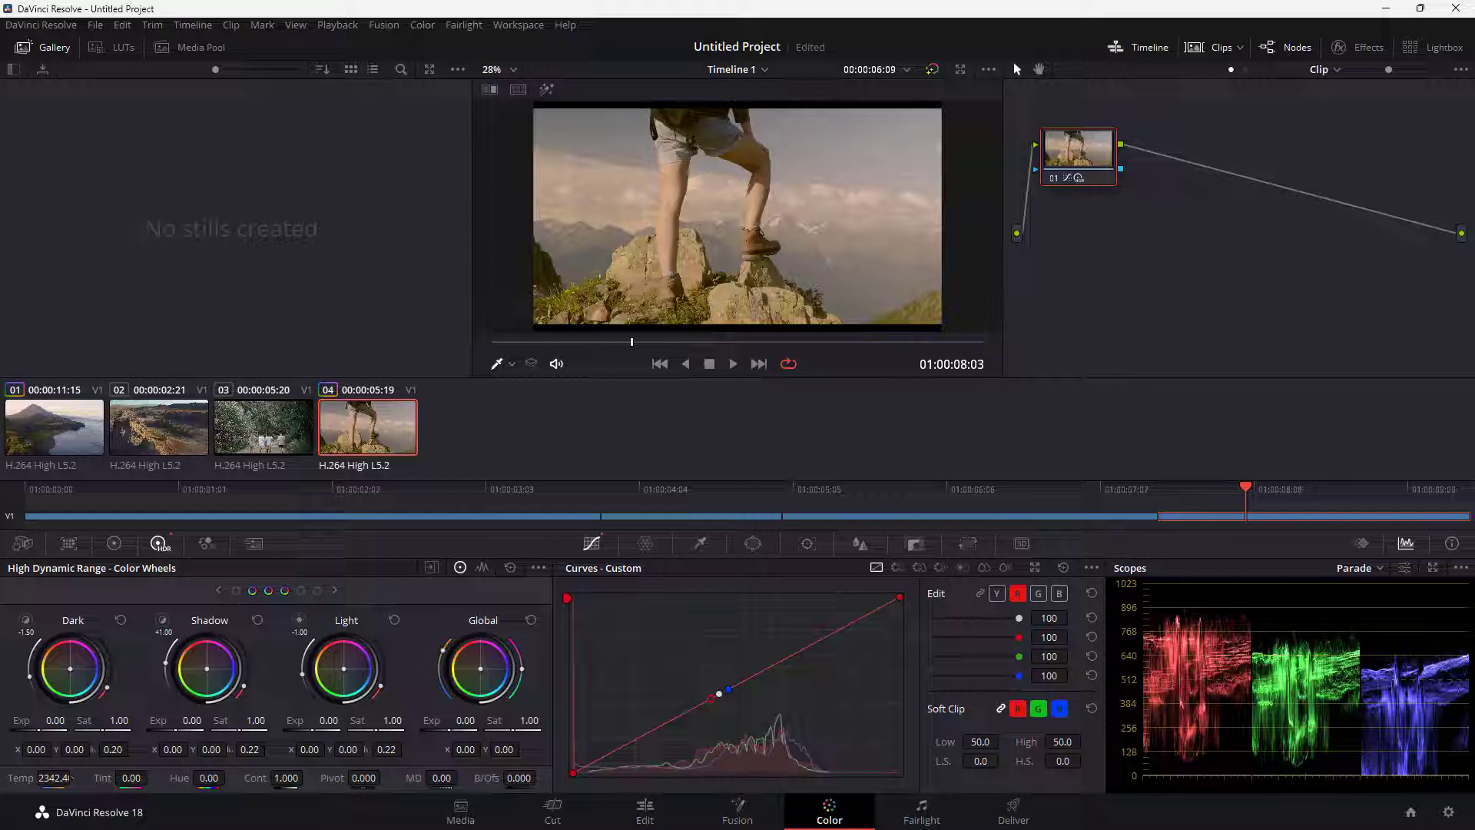
drag(55, 778, 75, 778)
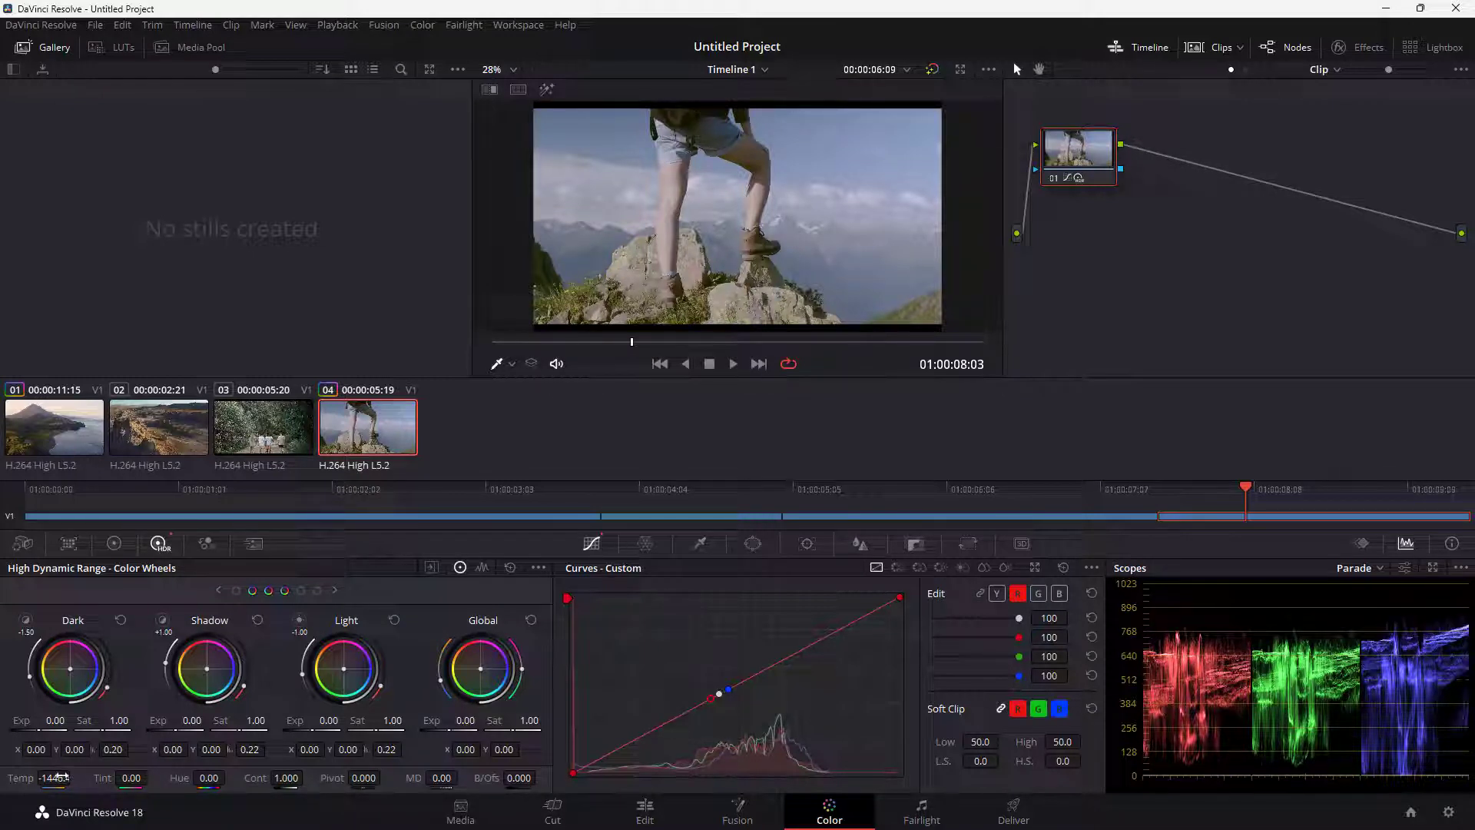
click(55, 778)
text(555)
text(-1500)
key(Return)
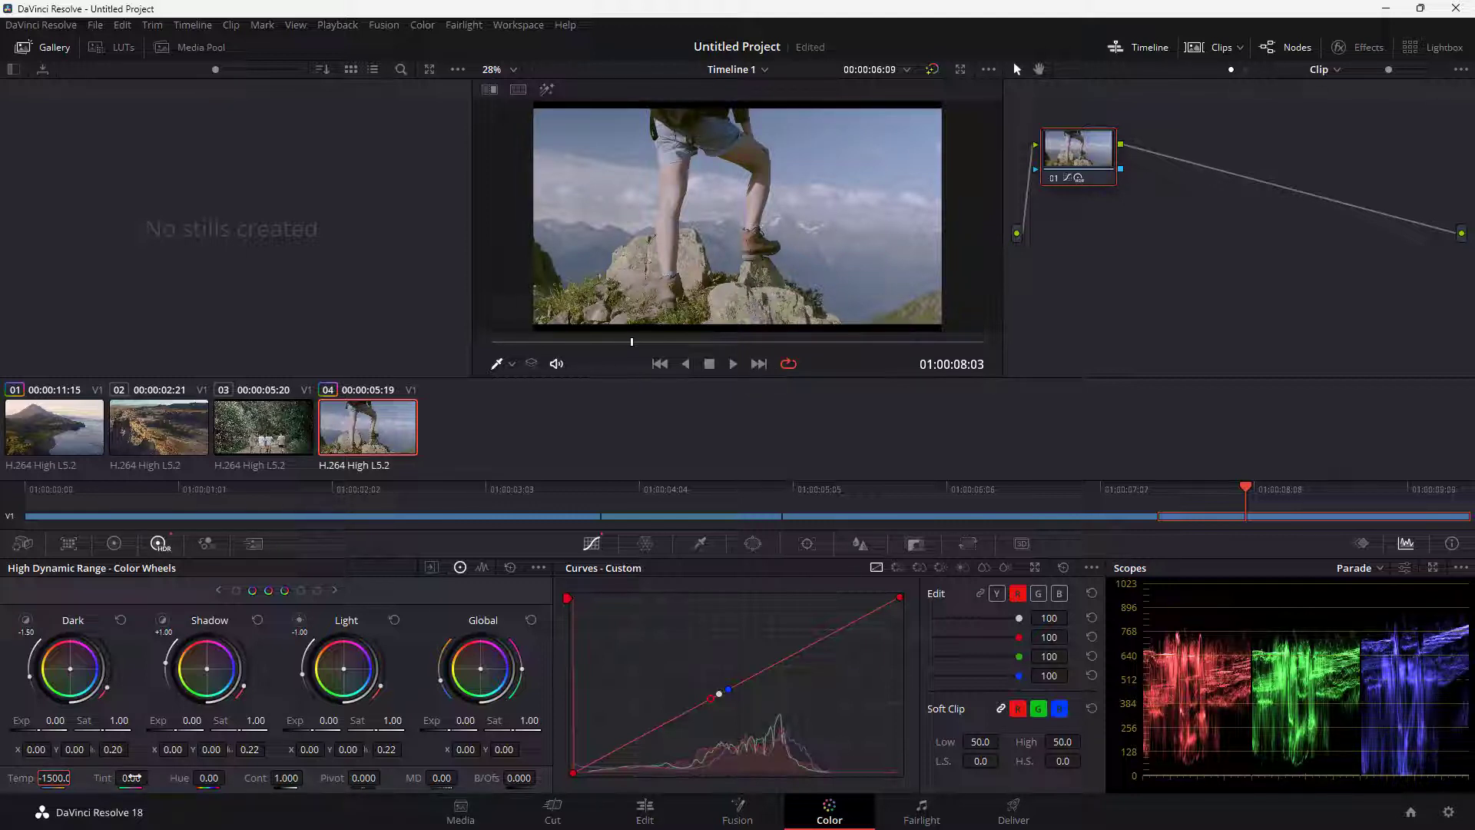
Step: Adjust the HDR Tint between magenta and green, settling at -6.48
drag(132, 778, 153, 776)
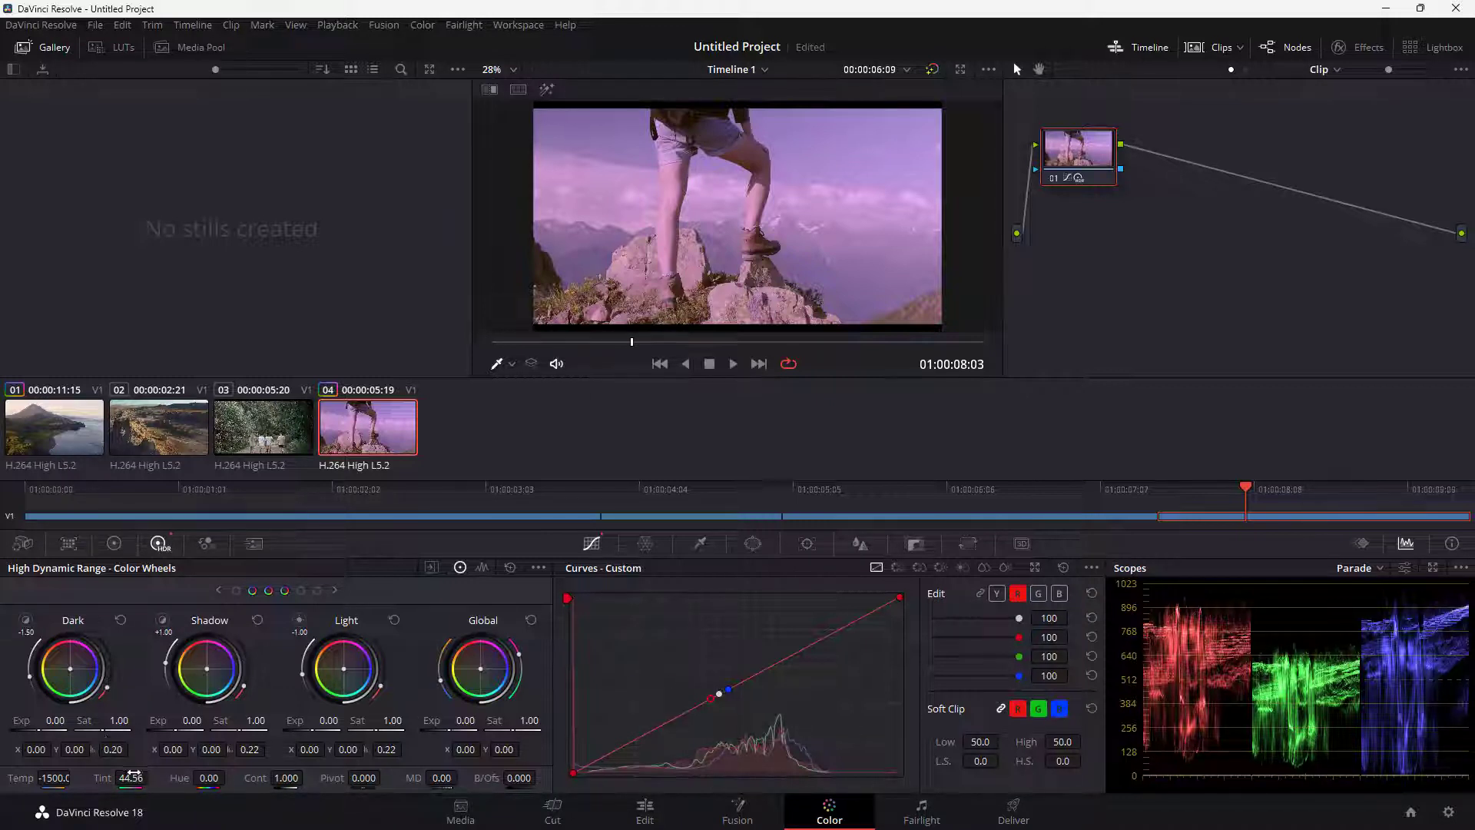
drag(135, 777, 166, 777)
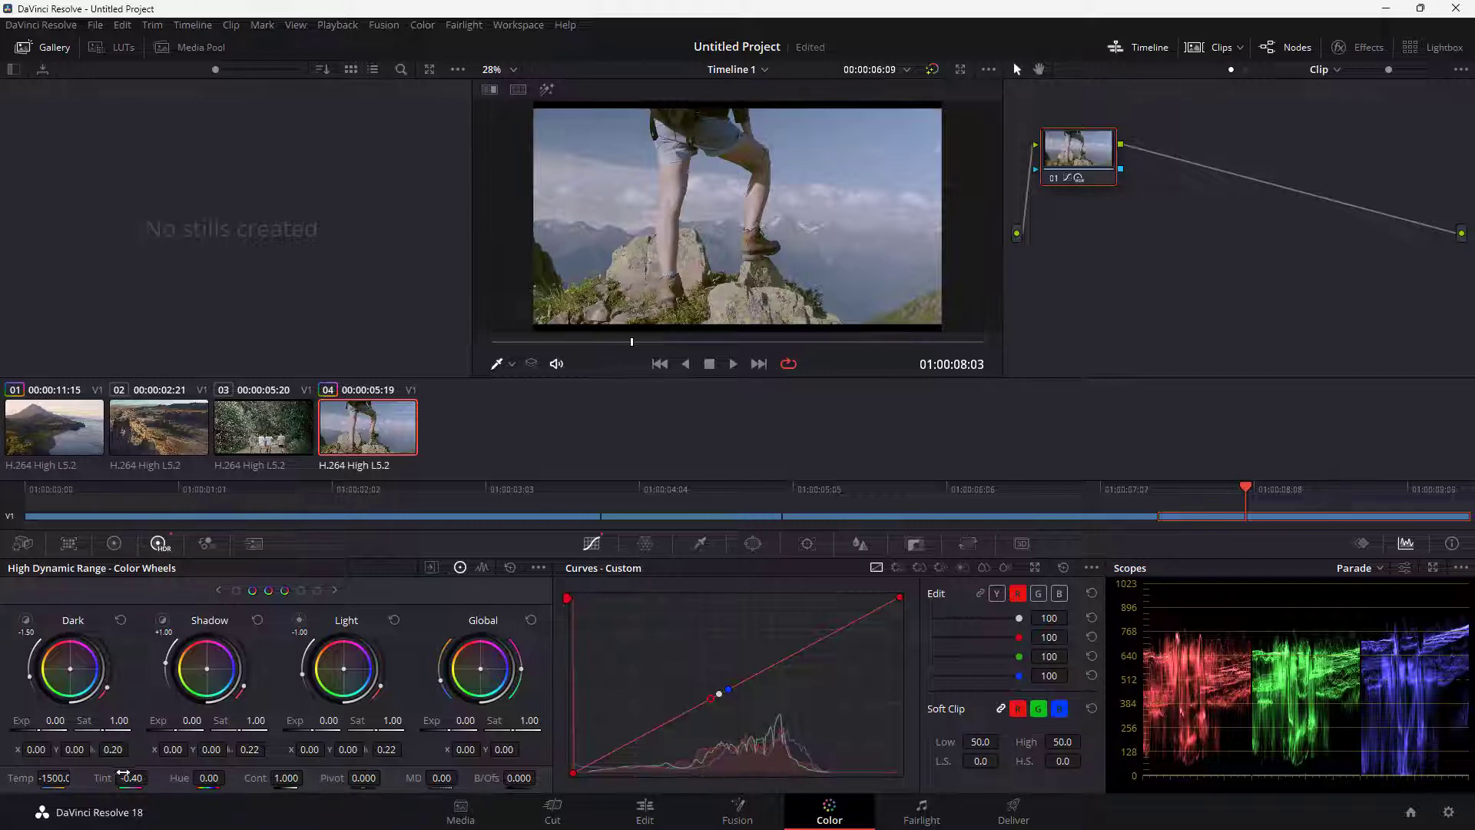
drag(127, 777, 138, 777)
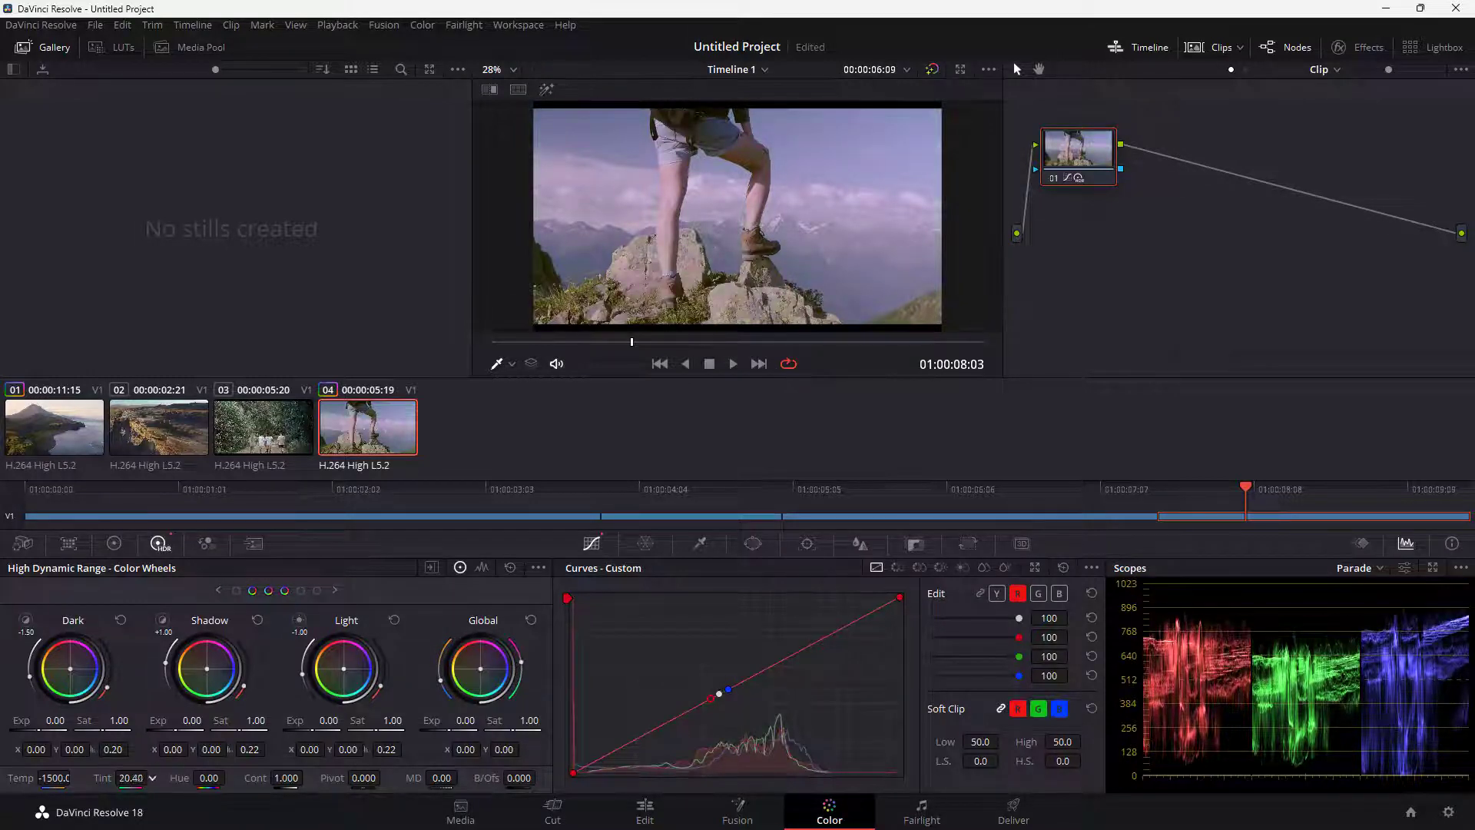
mouse_move(152, 778)
mouse_down()
mouse_move(131, 778)
mouse_move(153, 778)
mouse_up()
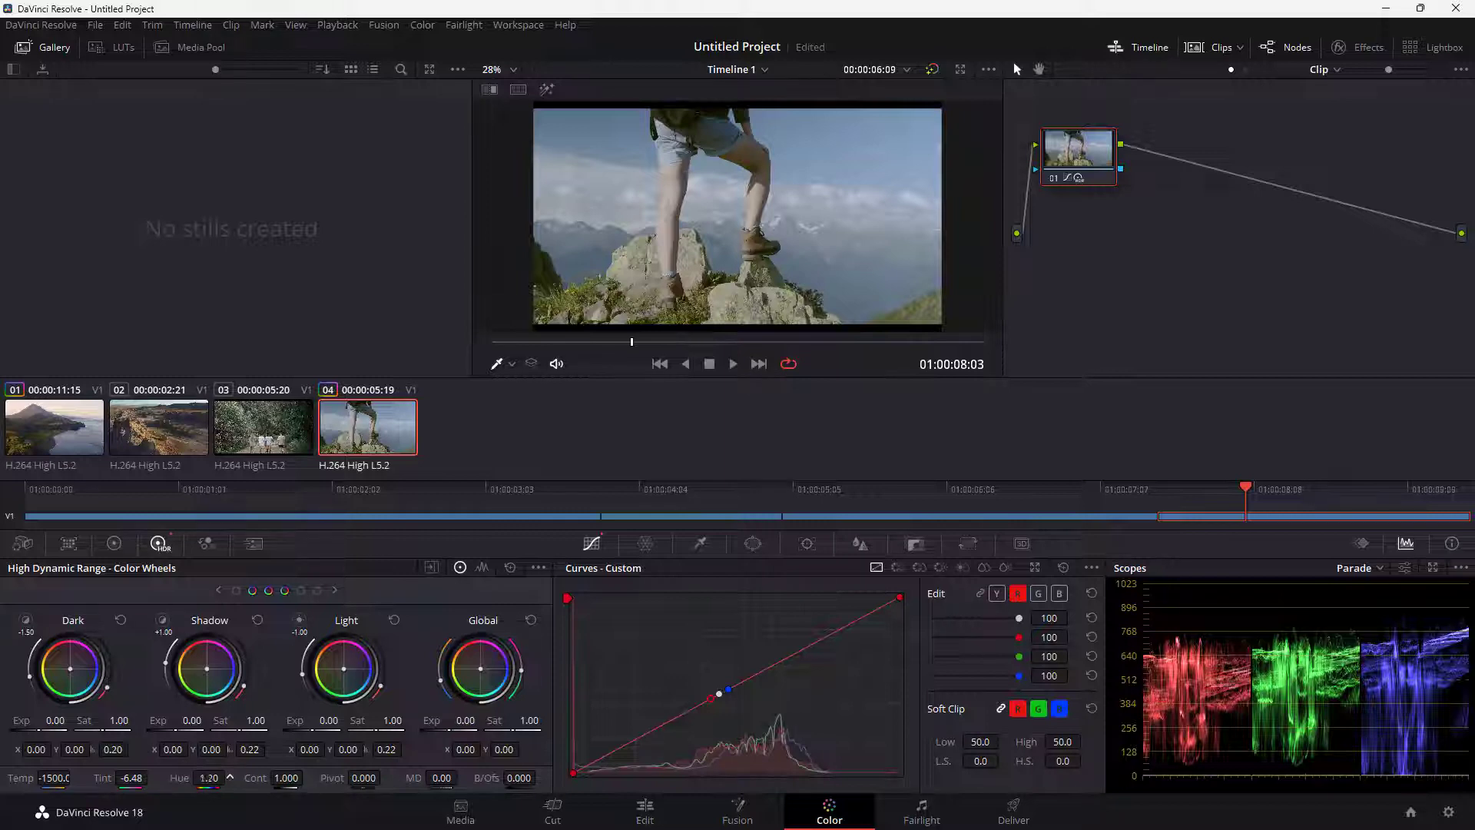
Step: Try different Hue rotations, reset Hue to 0, then raise it toward 8.50
drag(230, 778, 230, 778)
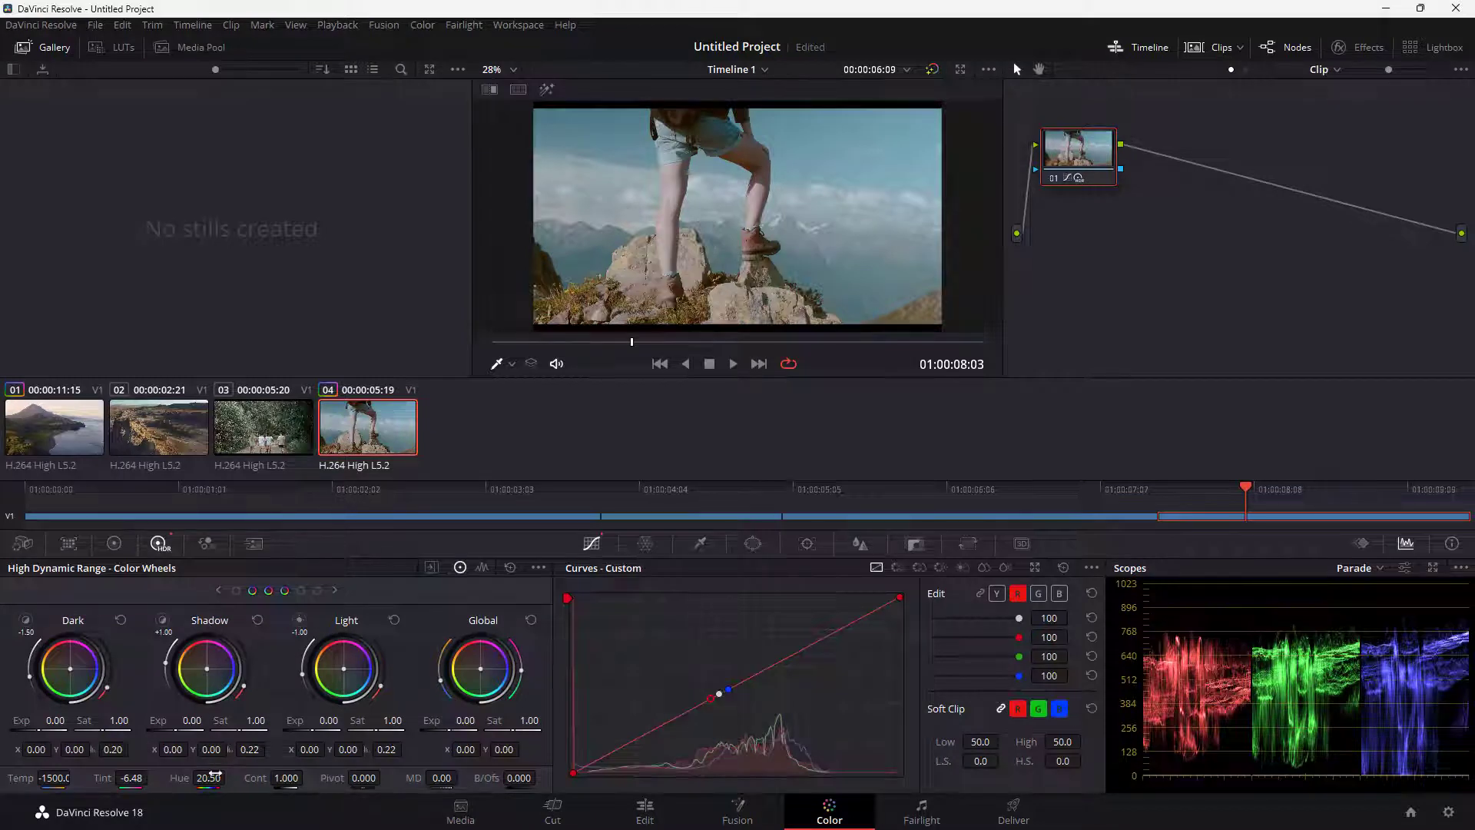
mouse_move(230, 778)
mouse_down()
mouse_move(154, 792)
mouse_move(219, 779)
mouse_up()
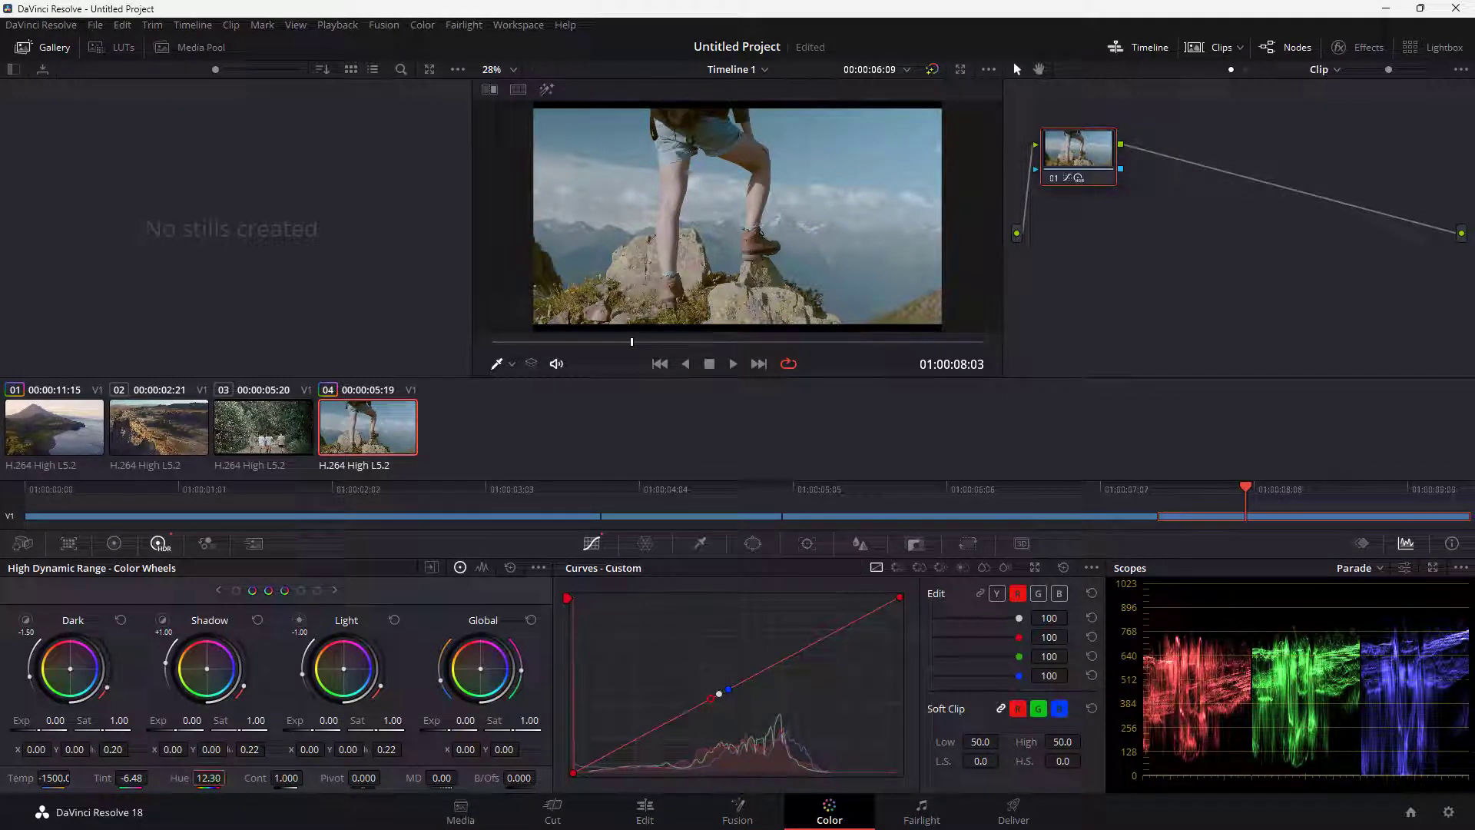
double_click(213, 778)
key(BackSpace)
text(0)
key(Return)
drag(211, 779, 274, 790)
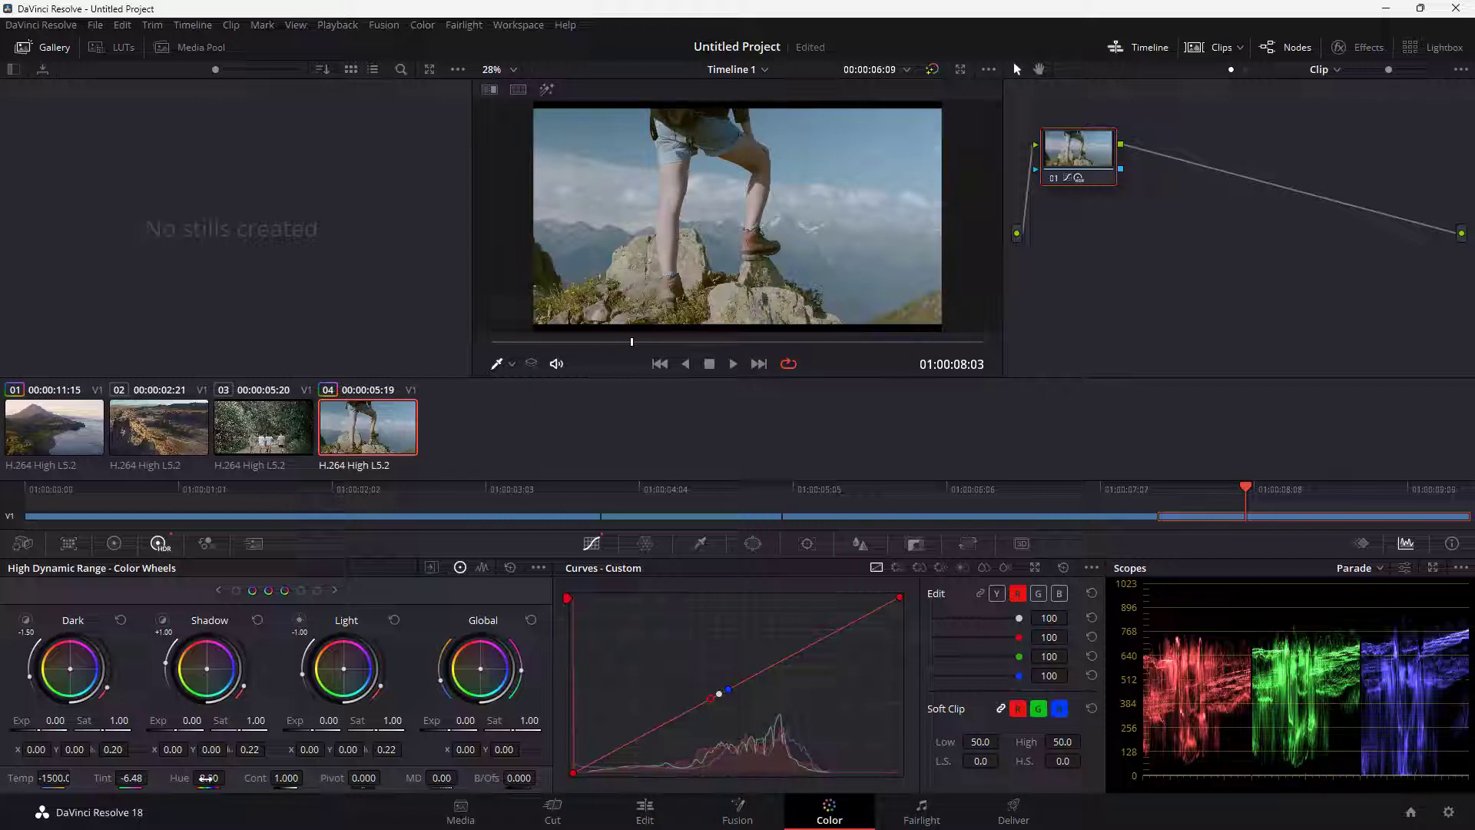